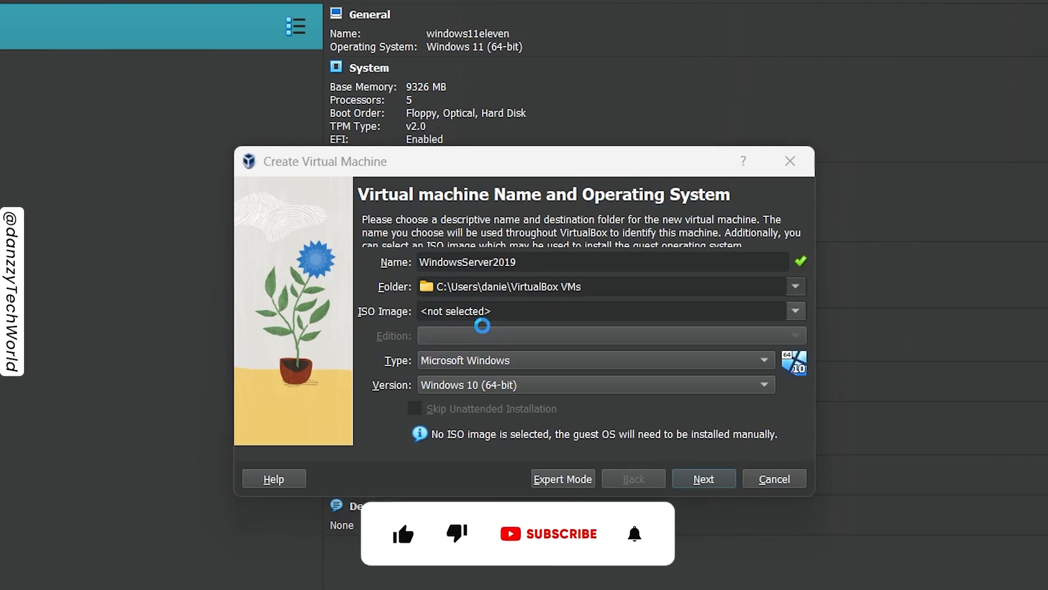
- Set the new virtual machine's destination folder to S:\VM
{"action": "scroll", "coordinate": [297, 540], "scroll_direction": "down", "scroll_amount": 5}
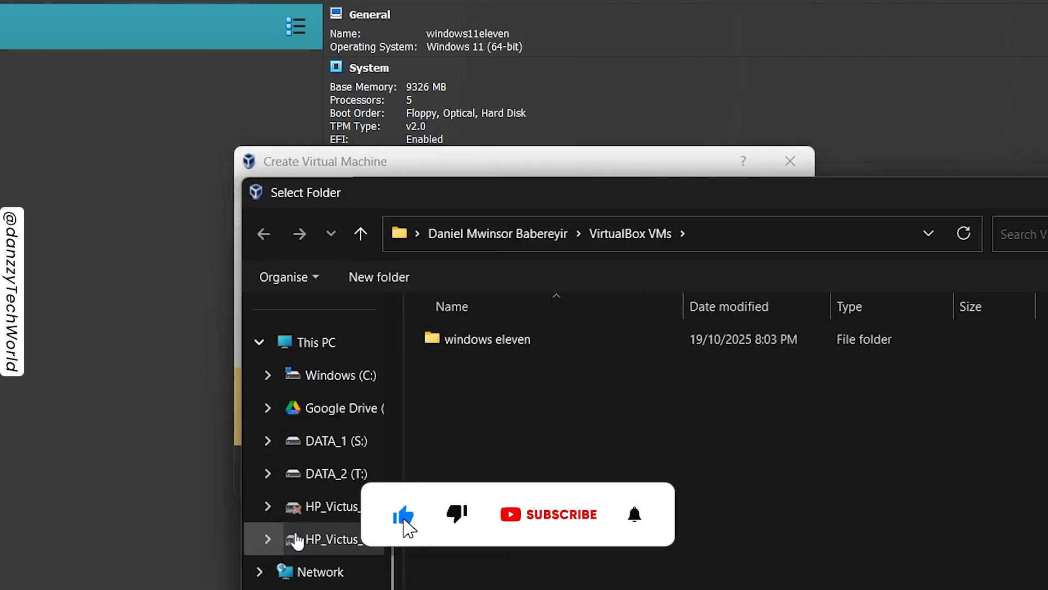
{"action": "left_click", "coordinate": [355, 455]}
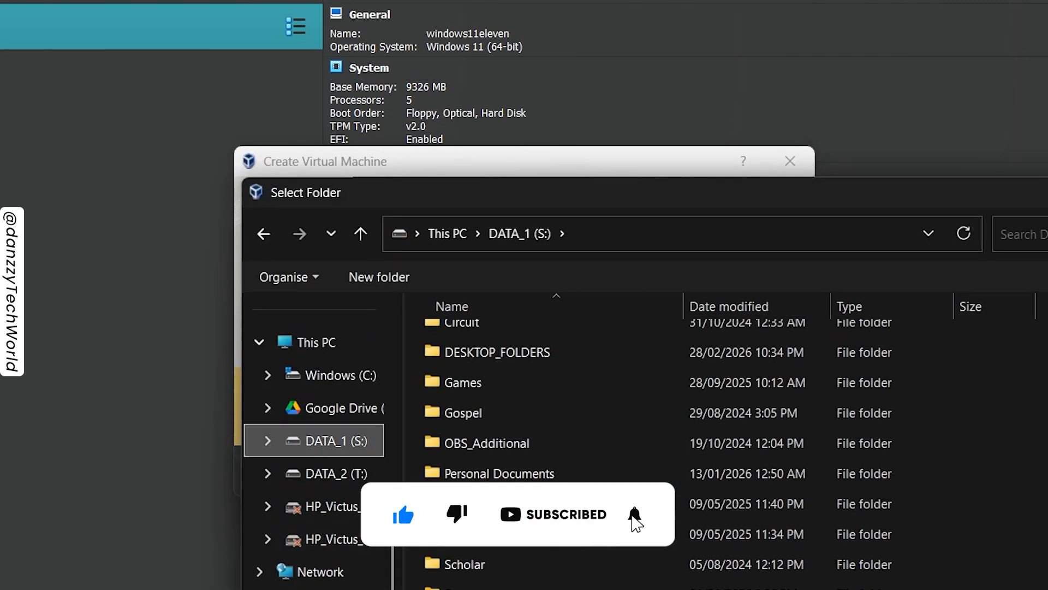
{"action": "double_click", "coordinate": [494, 588]}
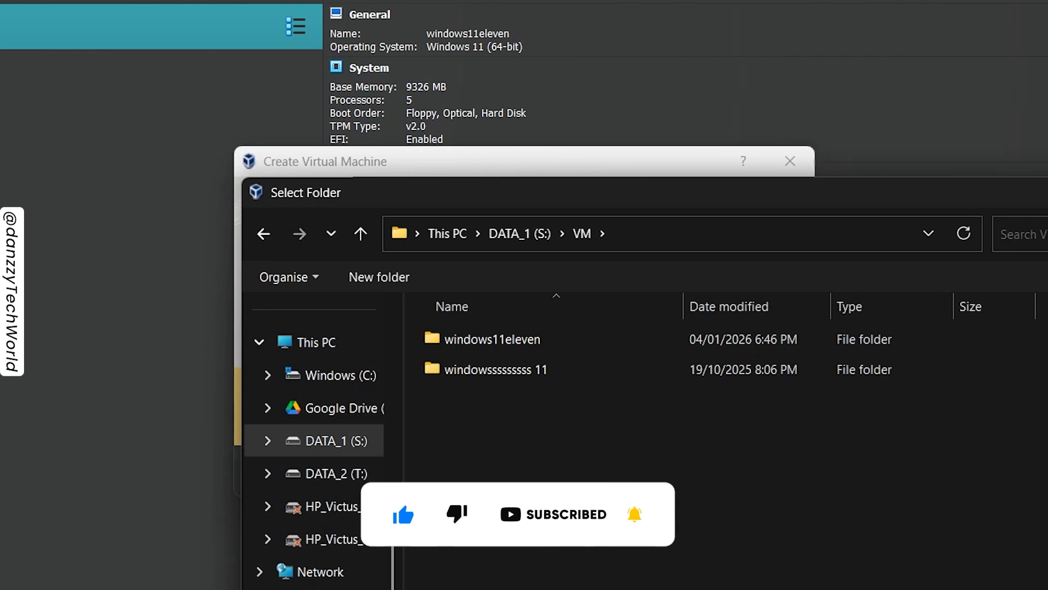
{"action": "left_click", "coordinate": [1016, 589]}
- Choose Windows Server 2019.iso from S:\Setups\OS as the ISO image and skip the unattended installation
{"action": "left_click", "coordinate": [801, 313]}
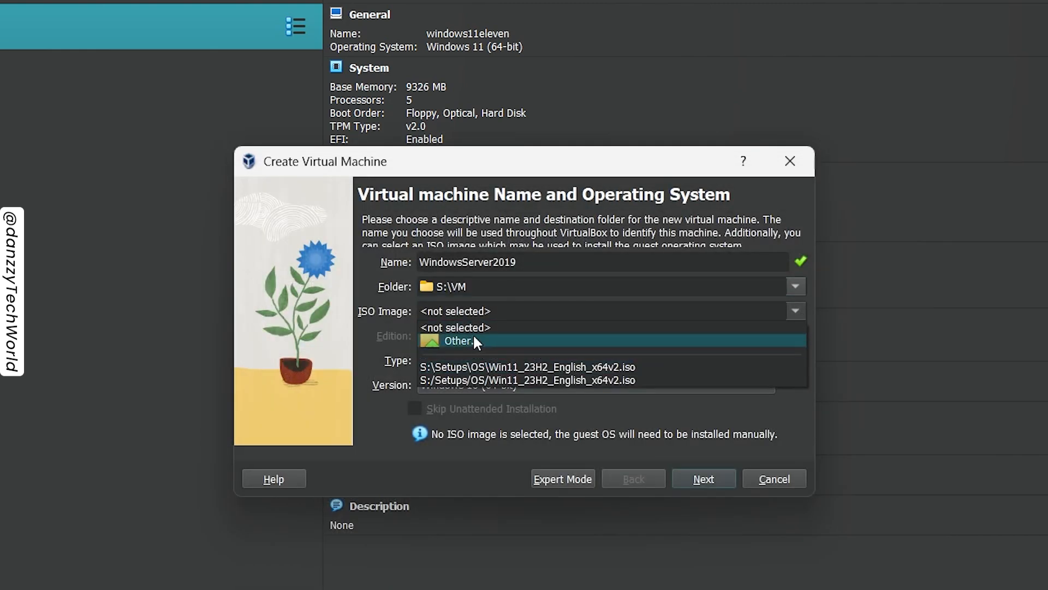
{"action": "left_click", "coordinate": [455, 339]}
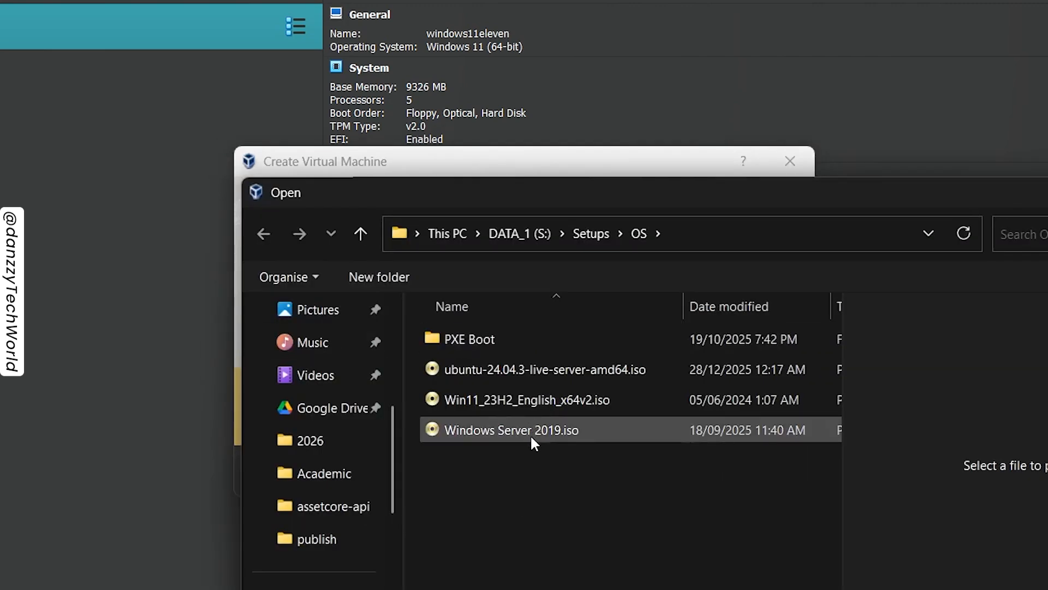
{"action": "double_click", "coordinate": [533, 435]}
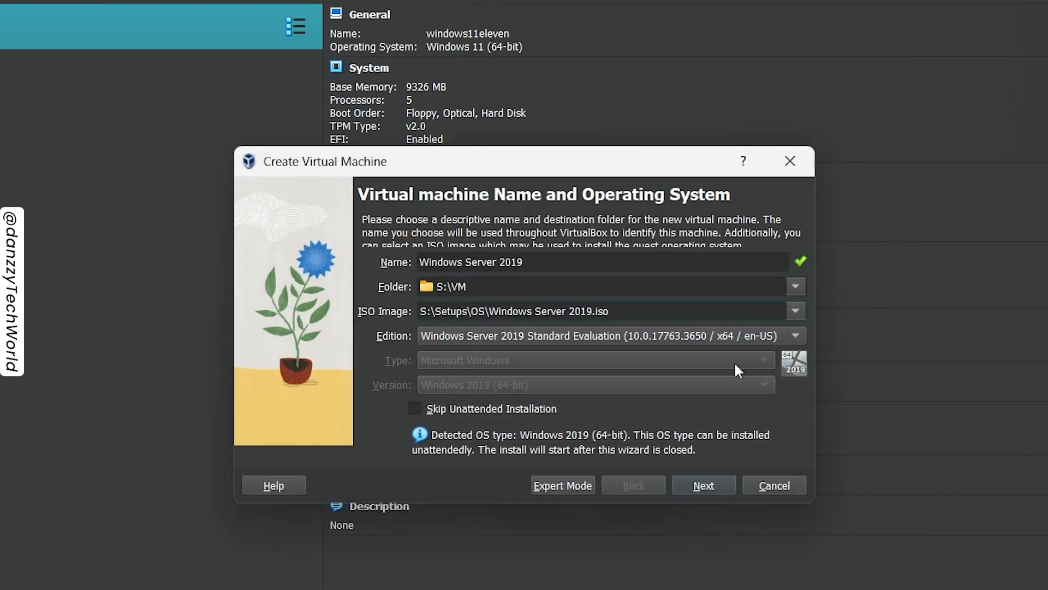
{"action": "left_click", "coordinate": [417, 409]}
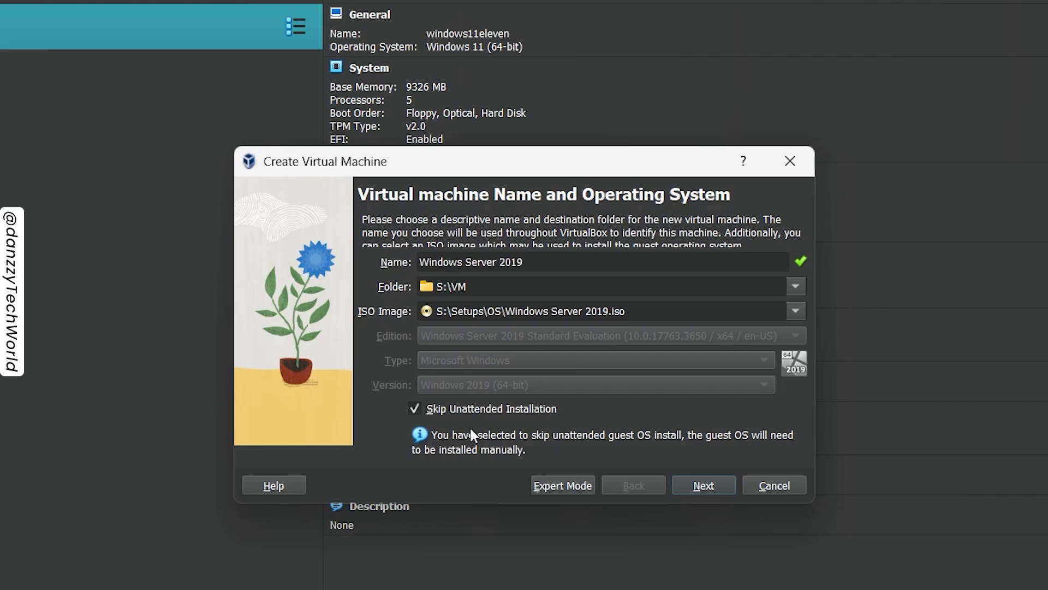
{"action": "left_click", "coordinate": [698, 493]}
- Assign 4096 MB of base memory and 2 processors to the virtual machine
{"action": "left_click", "coordinate": [767, 257]}
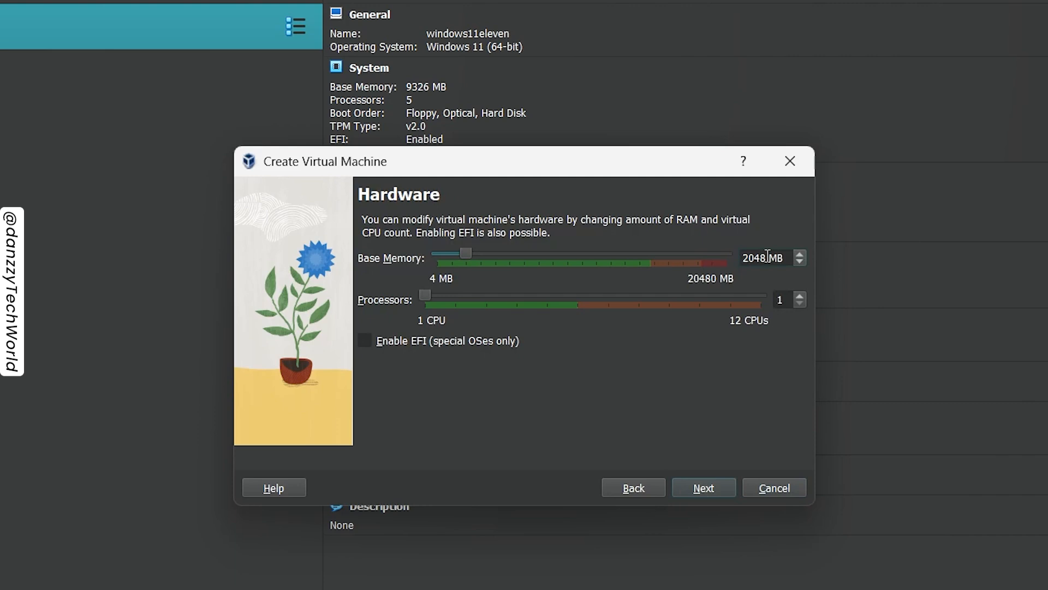
{"action": "key", "text": "BackSpace"}
{"action": "key", "text": "BackSpace"}
{"action": "key", "text": "BackSpace"}
{"action": "key", "text": "BackSpace"}
{"action": "type", "text": "4096"}
{"action": "left_click_drag", "start_coordinate": [418, 298], "coordinate": [460, 294]}
{"action": "left_click", "coordinate": [687, 490]}
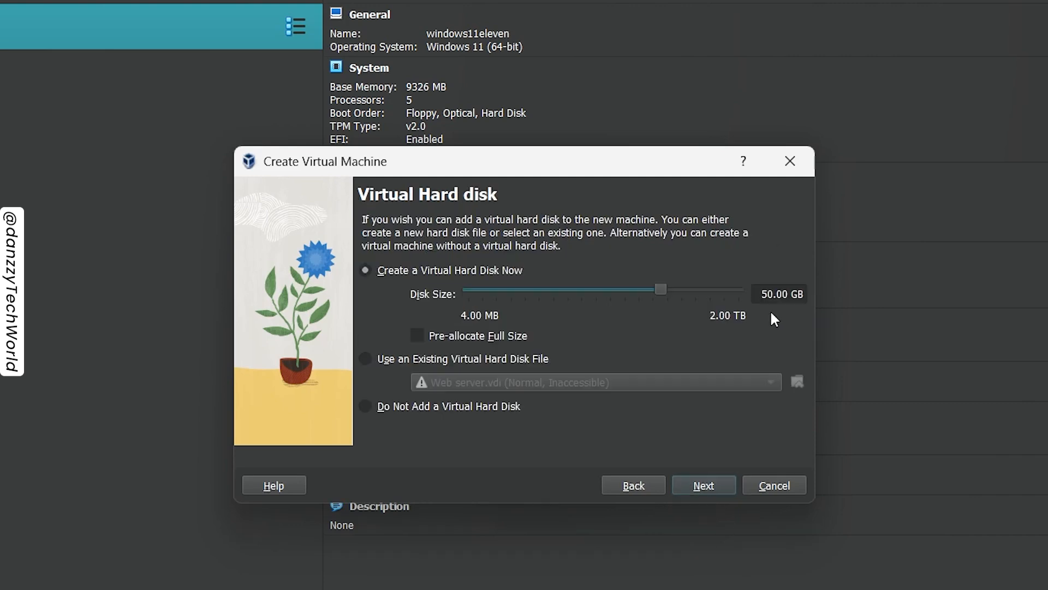
- Set the new virtual hard disk's size to 25 GB without pre-allocation and finish creating the virtual machine
{"action": "left_click", "coordinate": [778, 292]}
{"action": "key", "text": "ctrl+a"}
{"action": "type", "text": "25"}
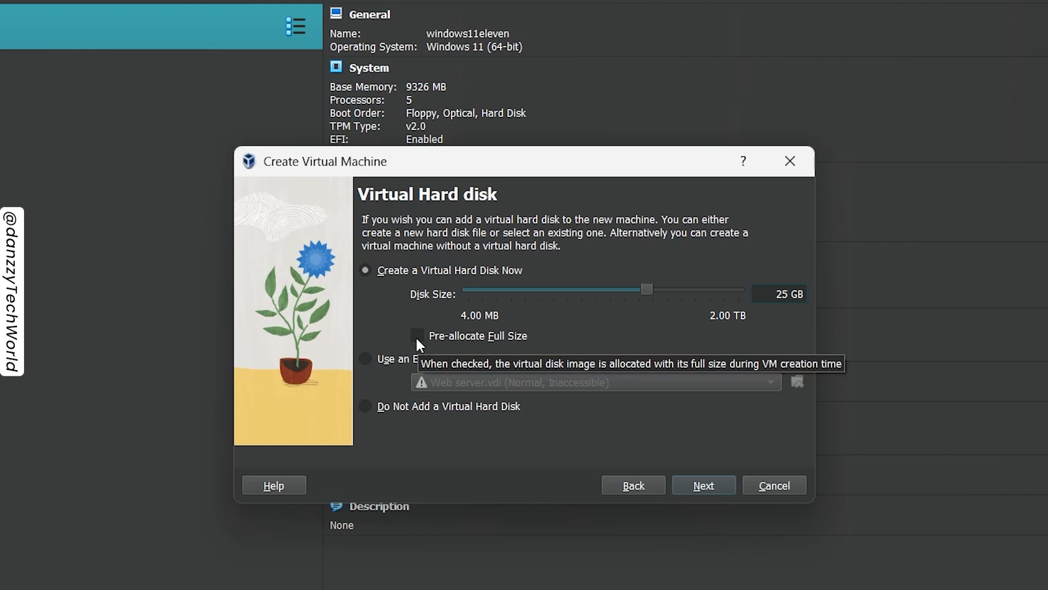
{"action": "left_click", "coordinate": [704, 485]}
{"action": "left_click", "coordinate": [704, 485]}
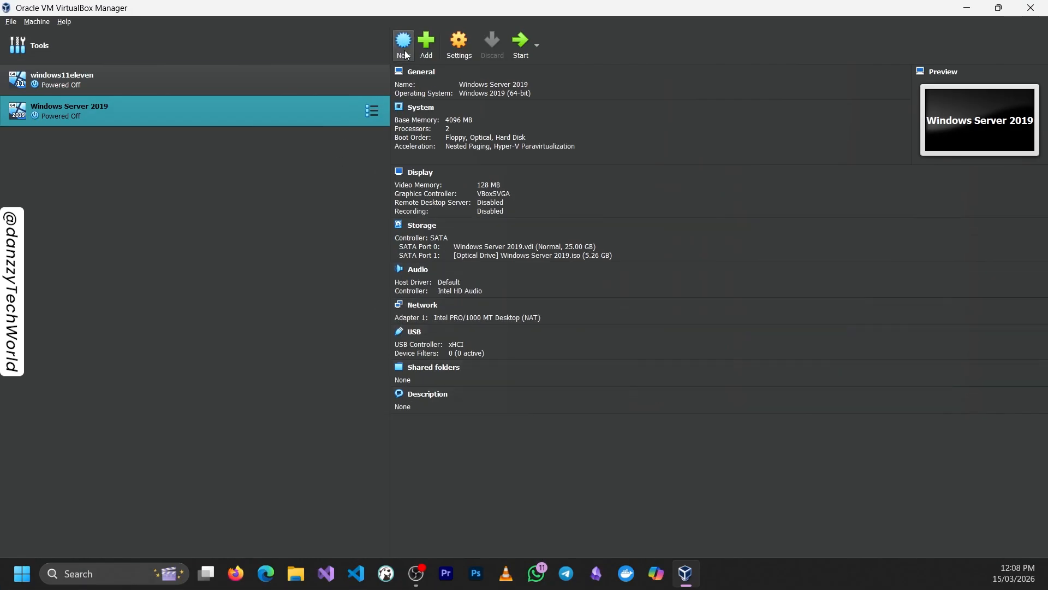
- Start the Windows Server 2019 virtual machine in a maximized window and begin the installation with English (United States) and US keyboard
{"action": "left_click", "coordinate": [519, 52]}
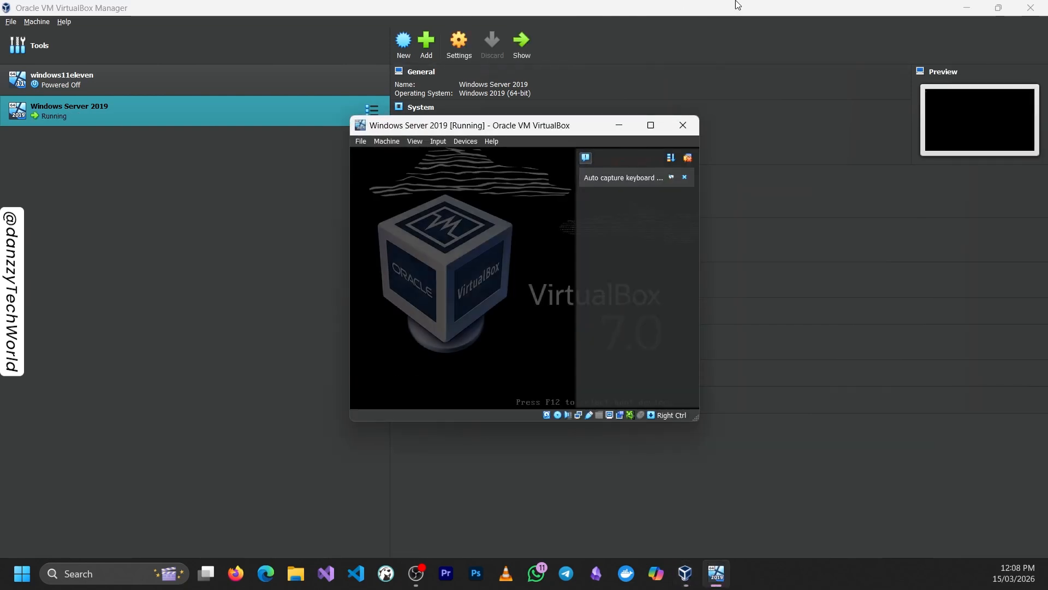
{"action": "left_click", "coordinate": [651, 127]}
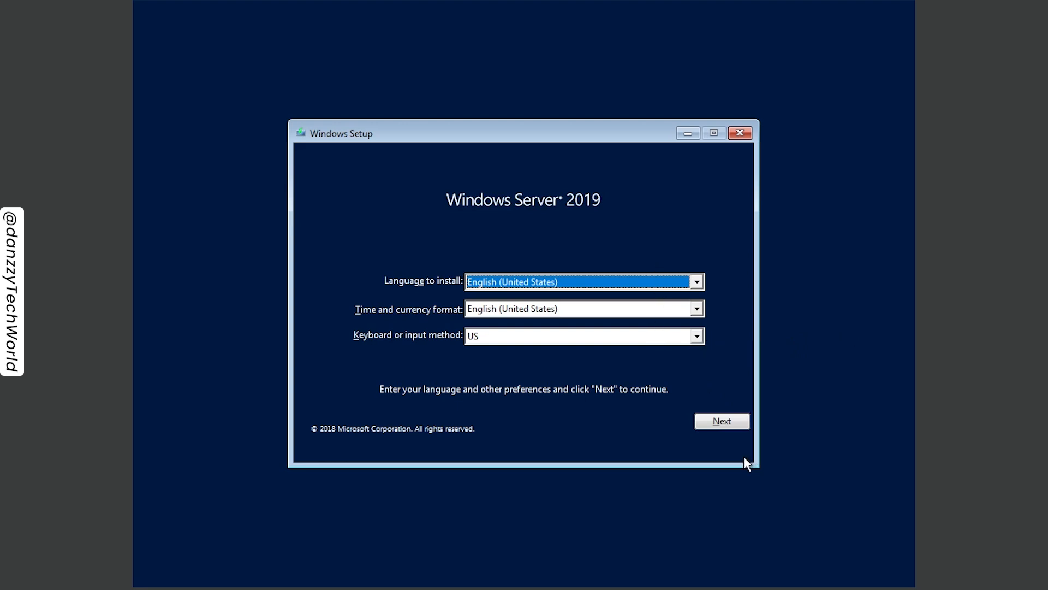
{"action": "left_click", "coordinate": [719, 426]}
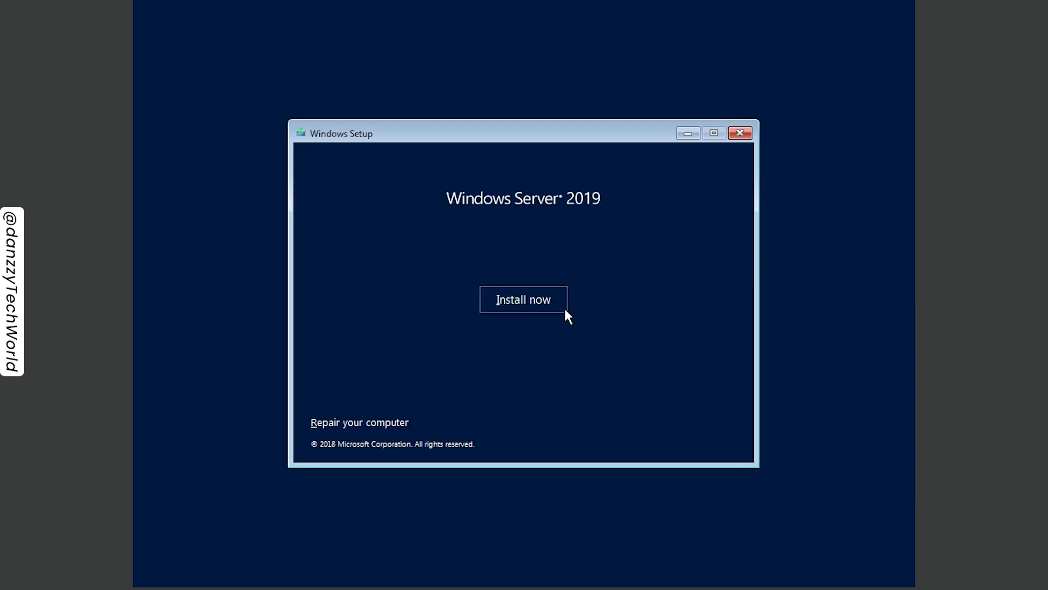
{"action": "left_click", "coordinate": [523, 295]}
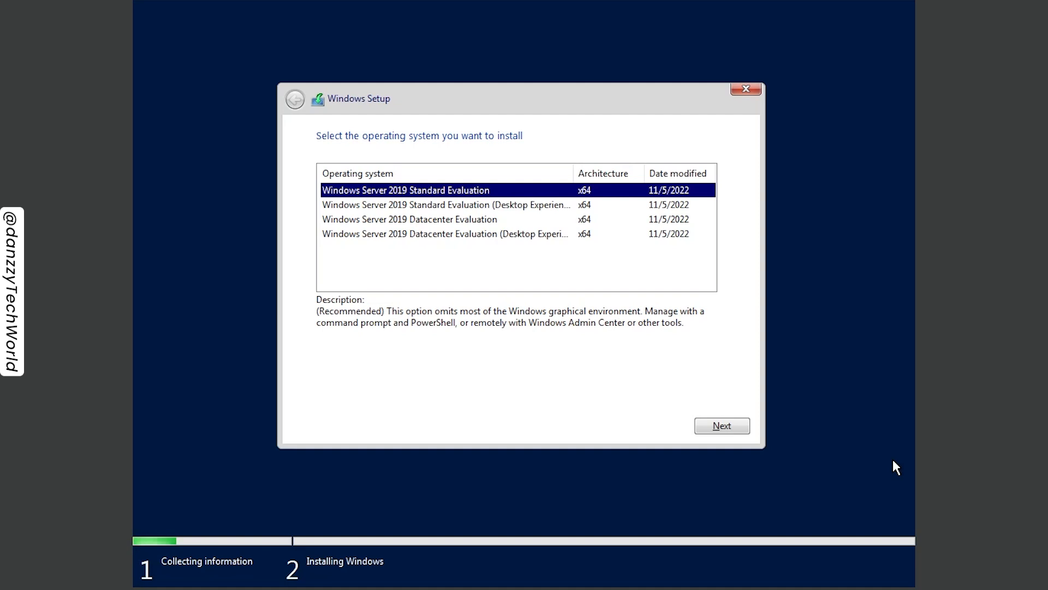
- Select the Windows Server 2019 Standard Evaluation (Desktop Experience) edition and accept the license terms
{"action": "left_click", "coordinate": [517, 208]}
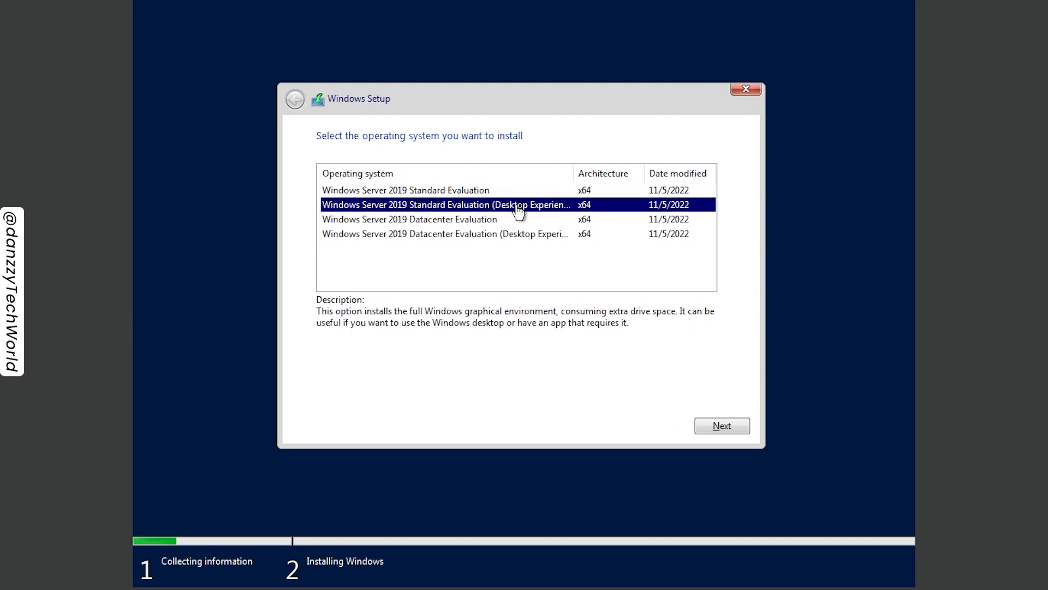
{"action": "left_click", "coordinate": [707, 428]}
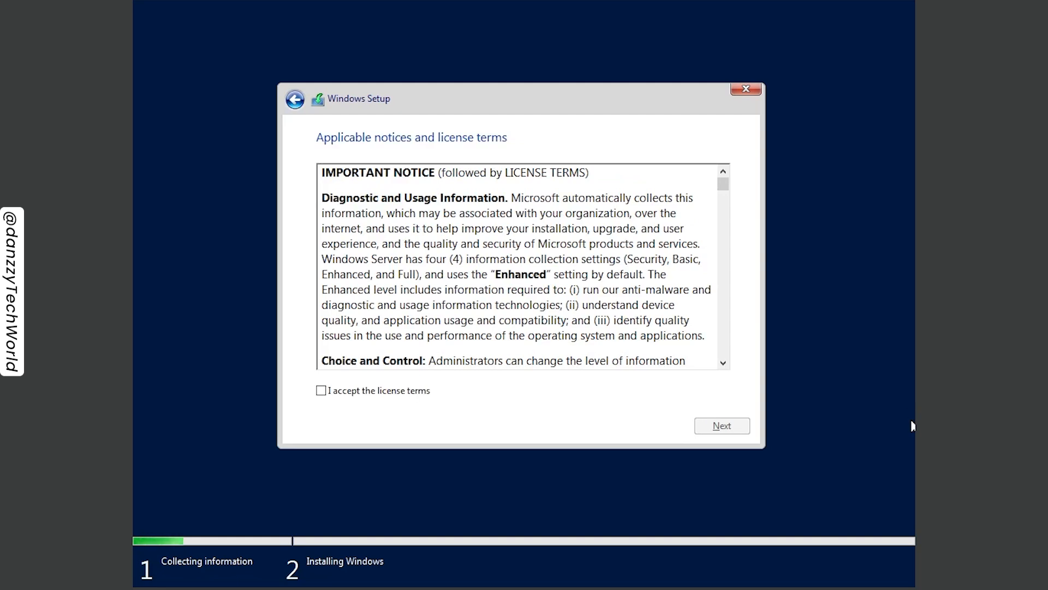
{"action": "left_click", "coordinate": [352, 391]}
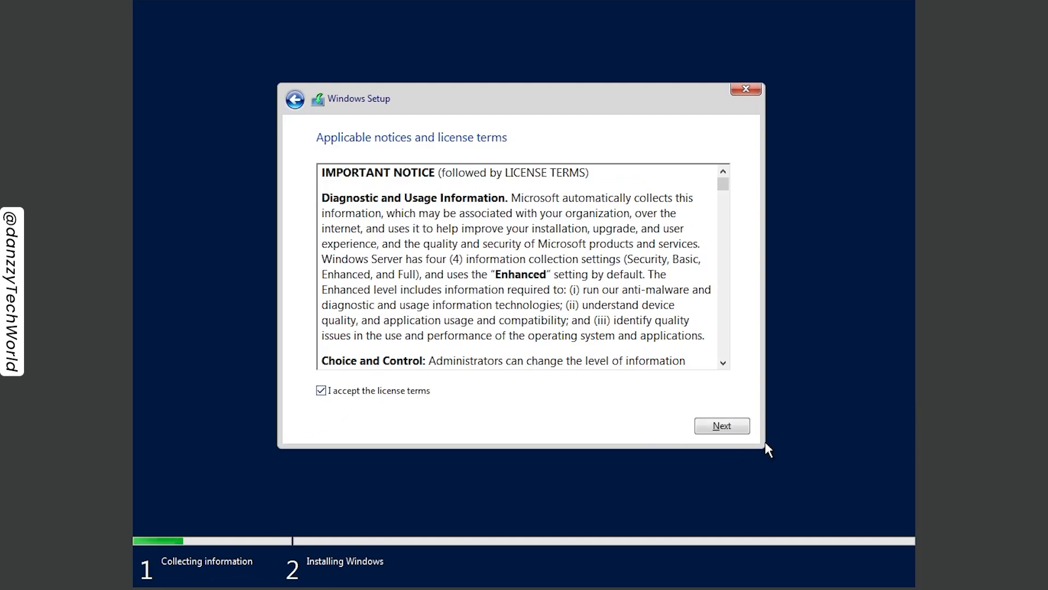
{"action": "left_click", "coordinate": [725, 427]}
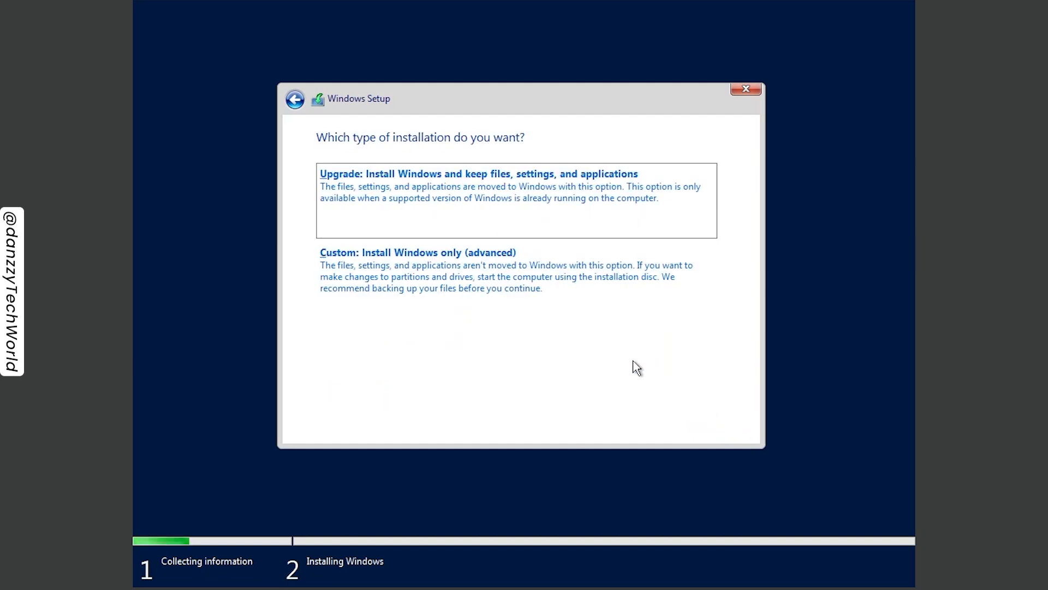
- Choose a custom installation, create a 25598 MB partition on Drive 0's unallocated space, and install Windows on the primary partition
{"action": "left_click", "coordinate": [538, 282]}
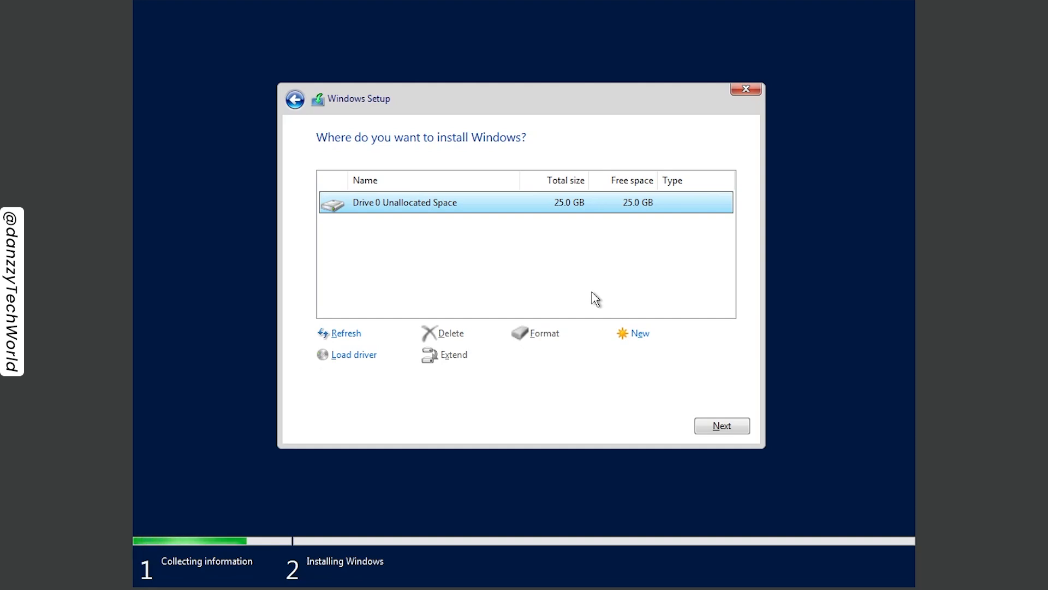
{"action": "left_click", "coordinate": [640, 335]}
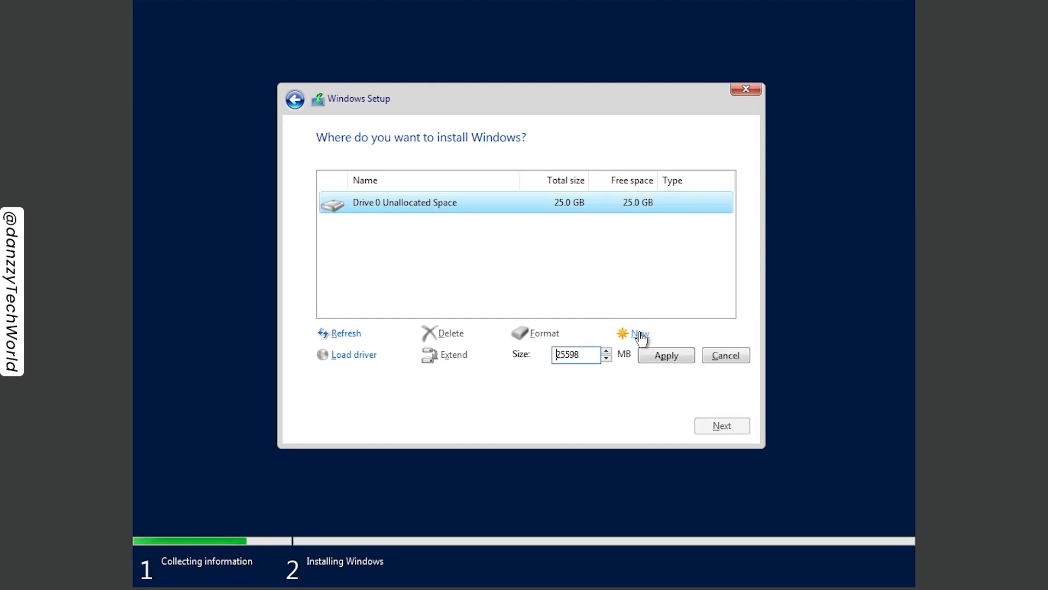
{"action": "left_click", "coordinate": [665, 362]}
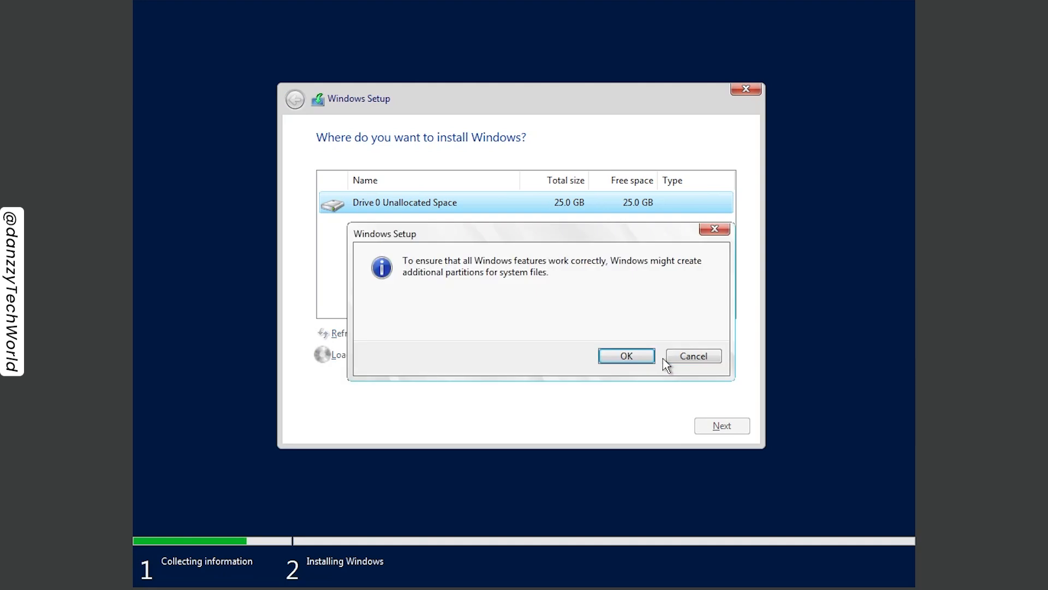
{"action": "left_click", "coordinate": [624, 359]}
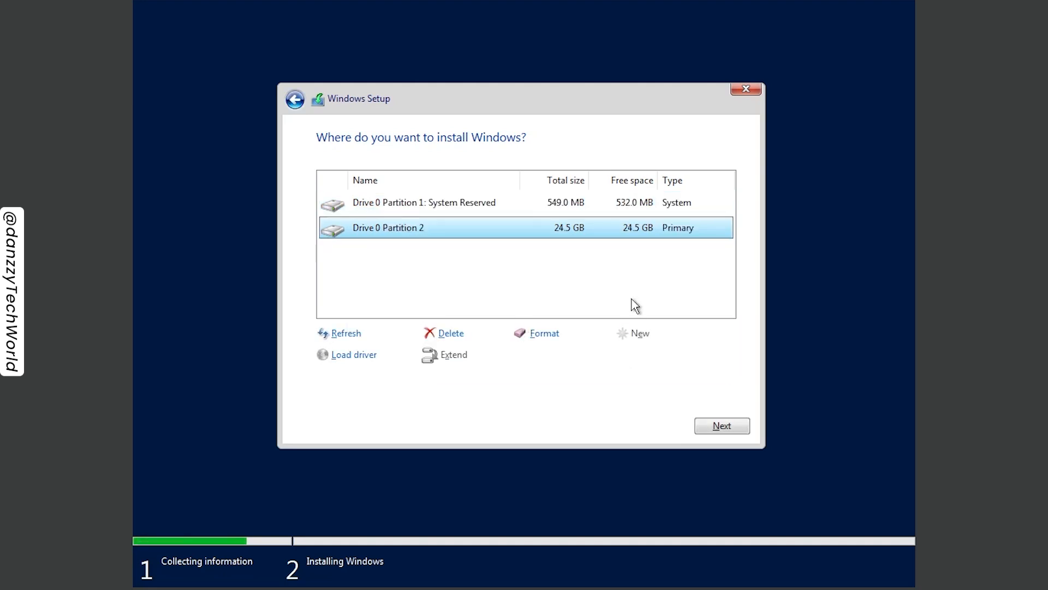
{"action": "left_click", "coordinate": [715, 426]}
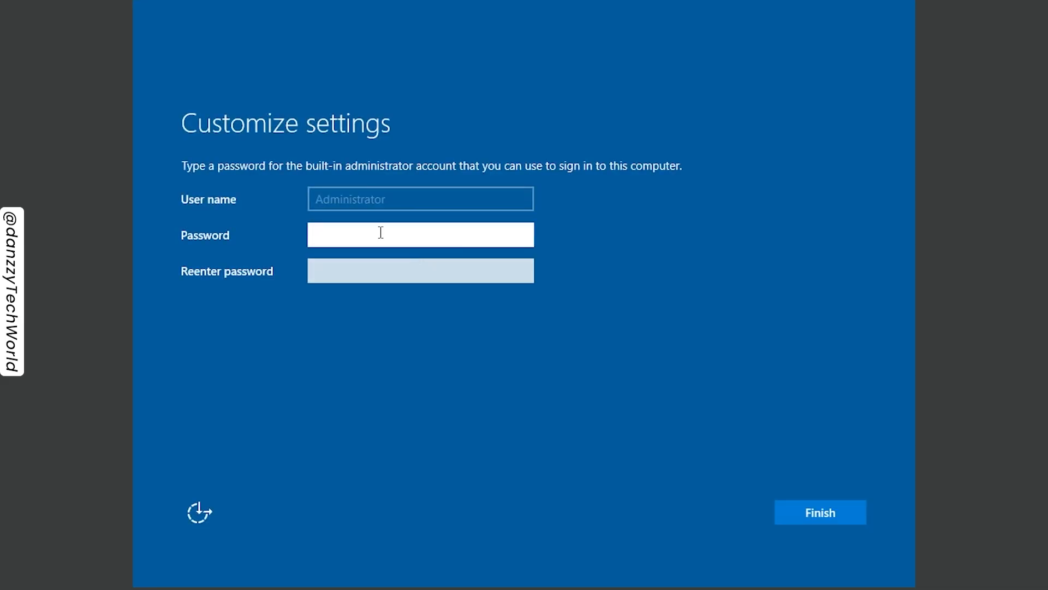
- Enter and re-enter the password for the built-in administrator account and finish the settings
{"action": "type", "text": "●●●●●●●●●●●"}
{"action": "key", "text": "Tab"}
{"action": "type", "text": "●●●●●●●●●●●"}
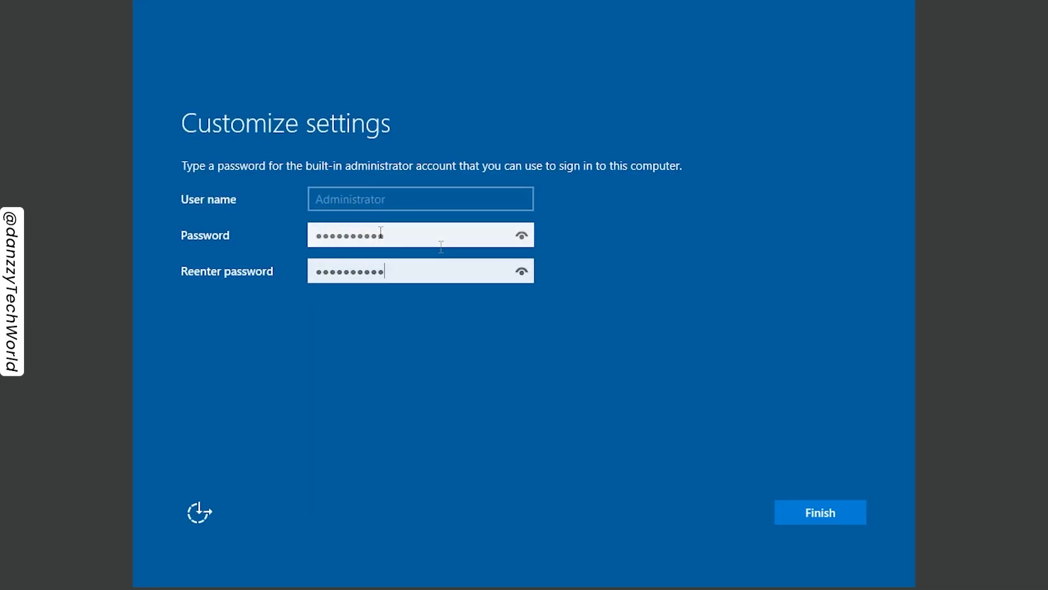
{"action": "left_click", "coordinate": [825, 516]}
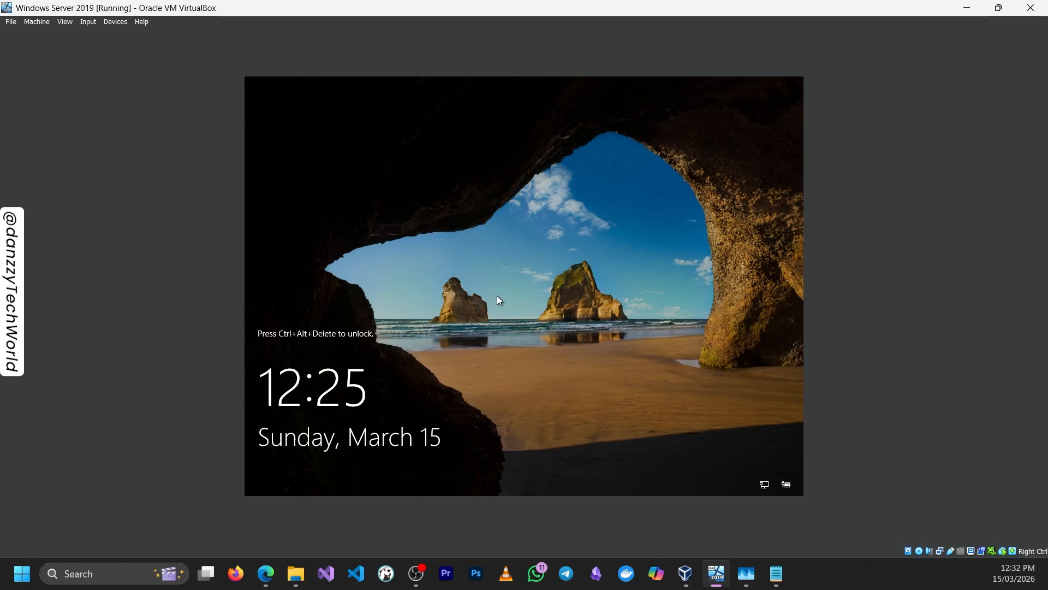
- Unlock the virtual machine with Ctrl-Alt-Del, sign in with the administrator account password, and allow discovery on the network
{"action": "left_click", "coordinate": [88, 21]}
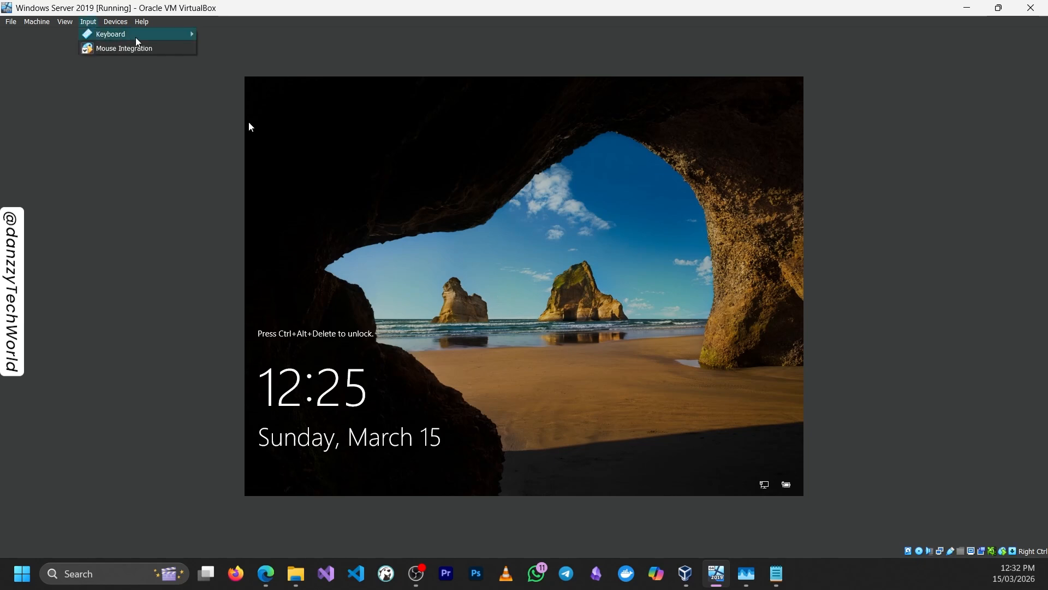
{"action": "mouse_move", "coordinate": [196, 36]}
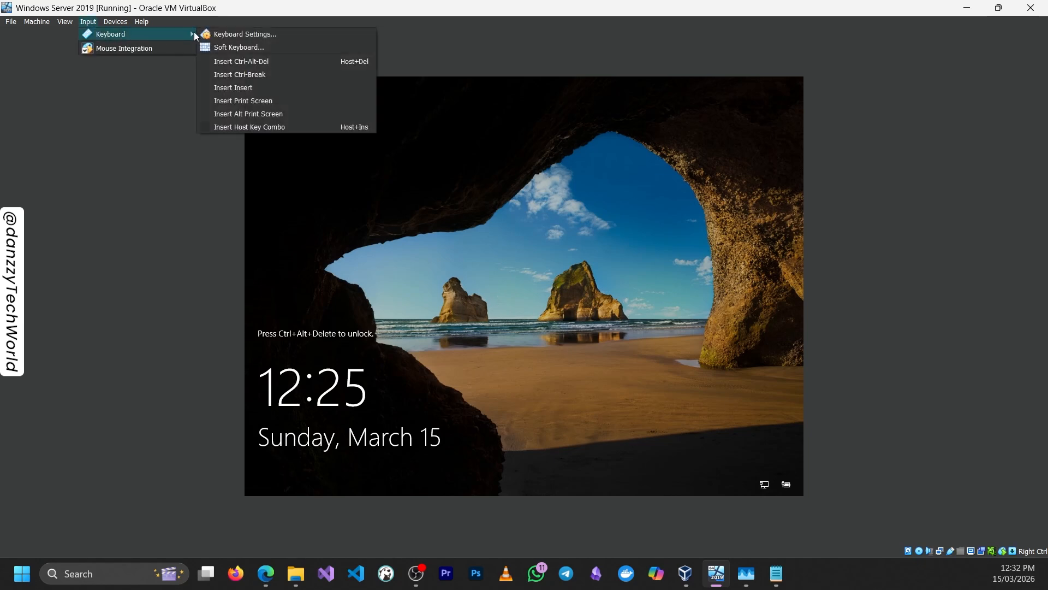
{"action": "left_click", "coordinate": [279, 61]}
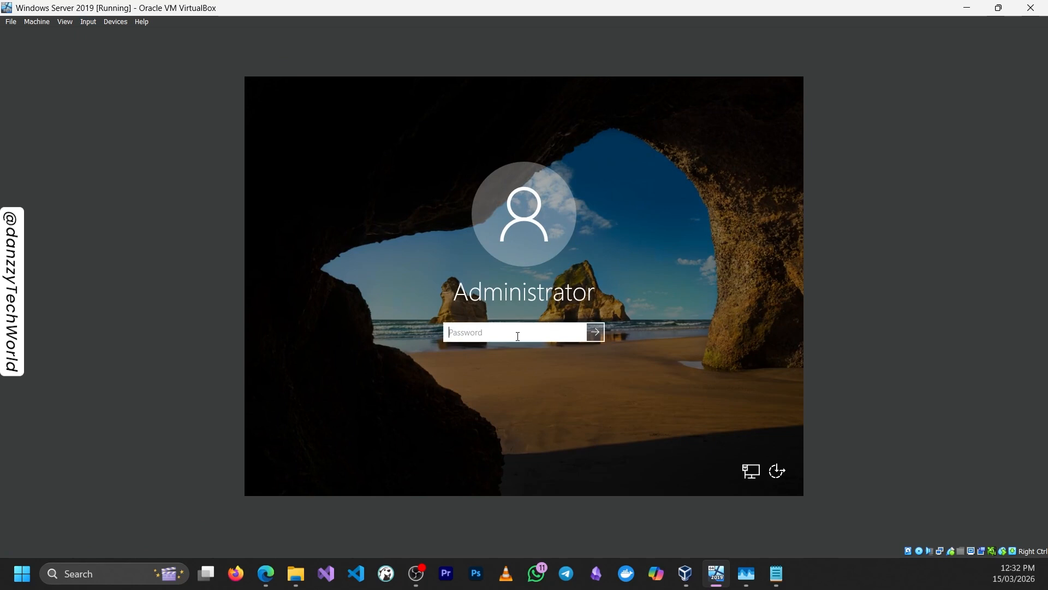
{"action": "type", "text": "••••••••••"}
{"action": "key", "text": "Return"}
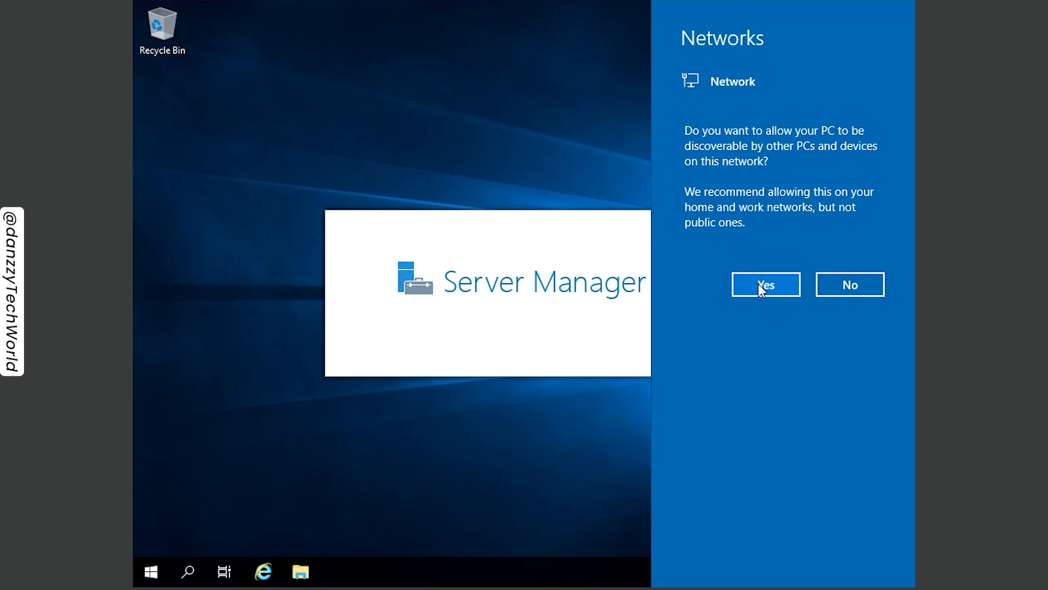
{"action": "left_click", "coordinate": [758, 284]}
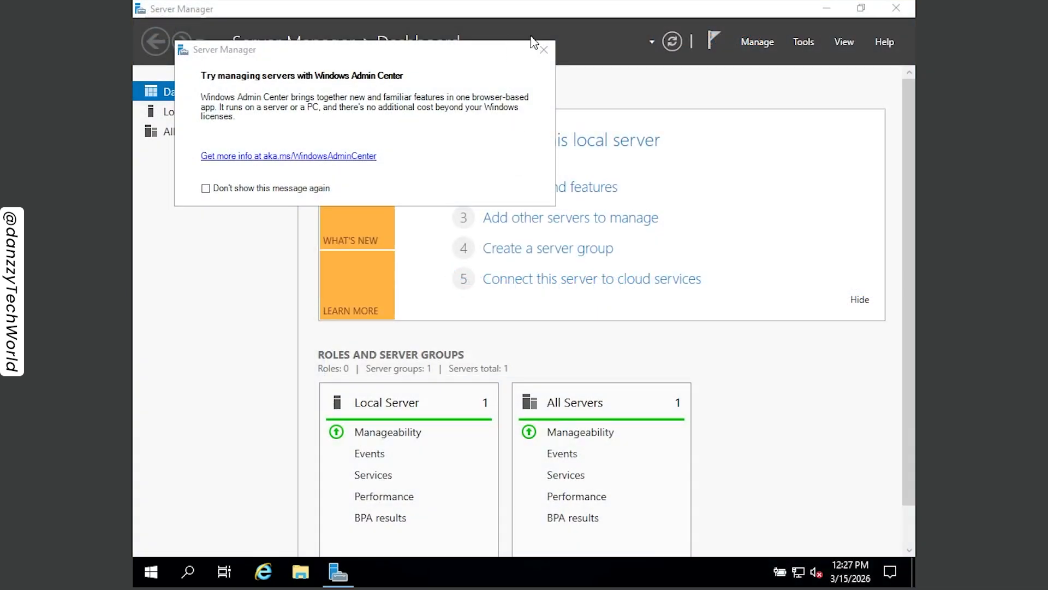